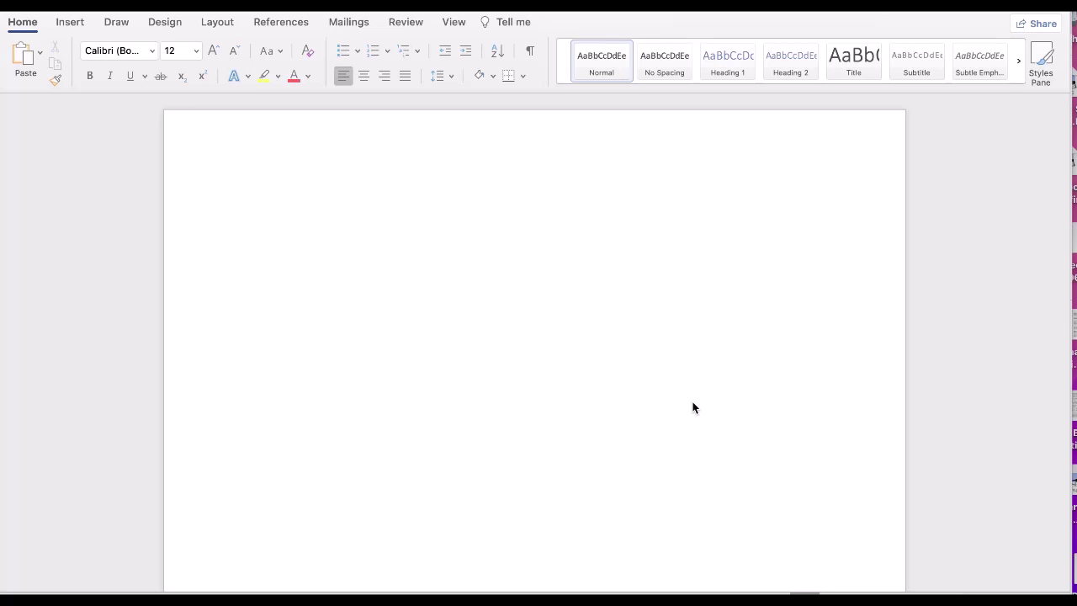
- Paste the copied grocery store table into the blank document
{"action": "left_click", "coordinate": [559, 341]}
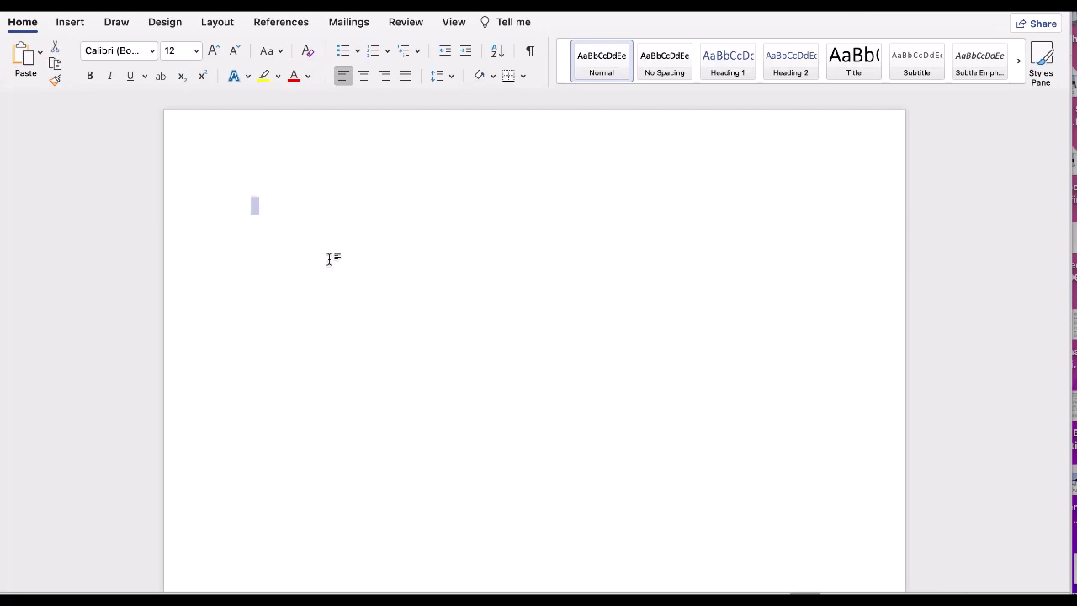
{"action": "key", "text": "super+v"}
{"action": "scroll", "coordinate": [329, 259], "scroll_direction": "up", "scroll_amount": 8}
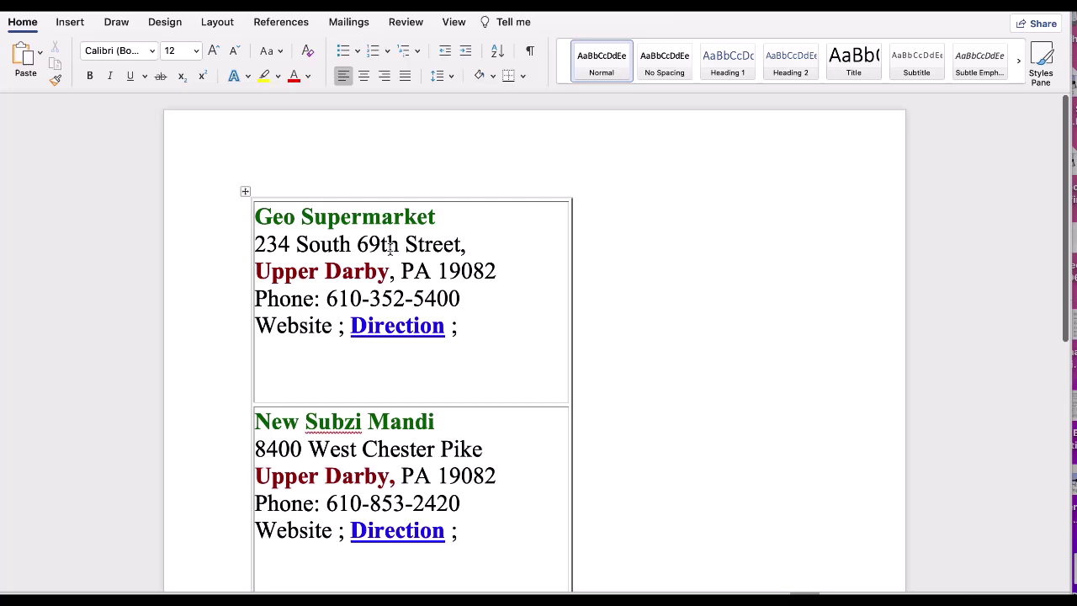
{"action": "left_click", "coordinate": [243, 192]}
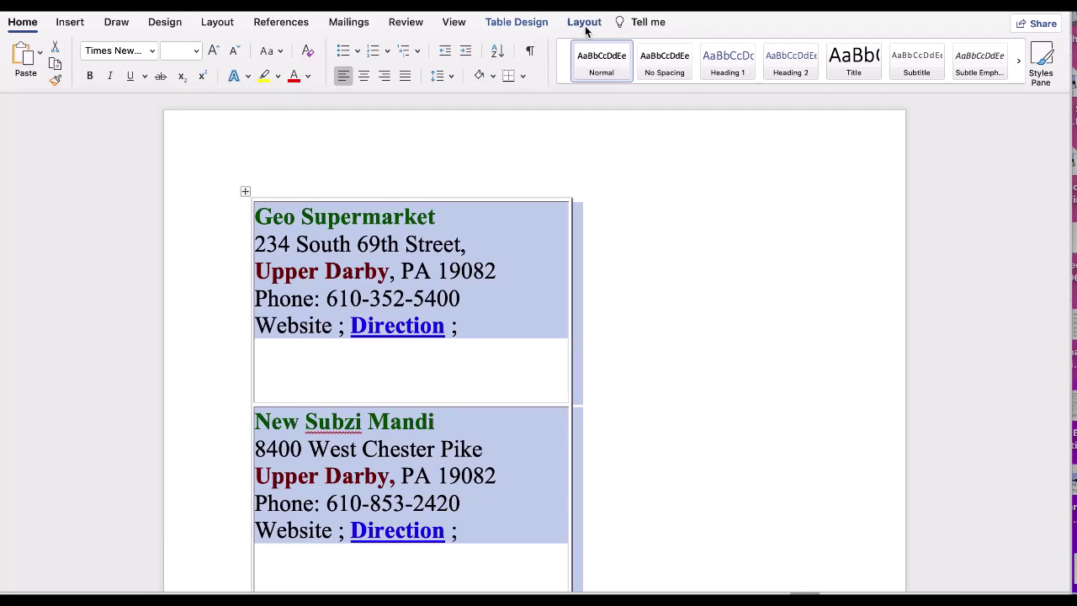
{"action": "scroll", "coordinate": [680, 331], "scroll_direction": "down", "scroll_amount": 10}
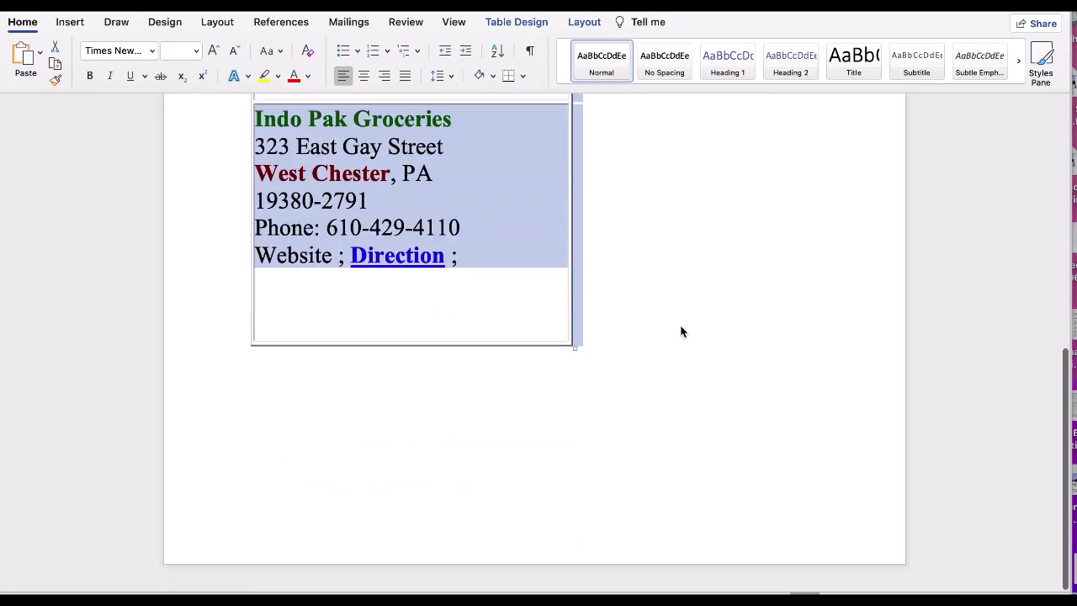
{"action": "left_click", "coordinate": [438, 427]}
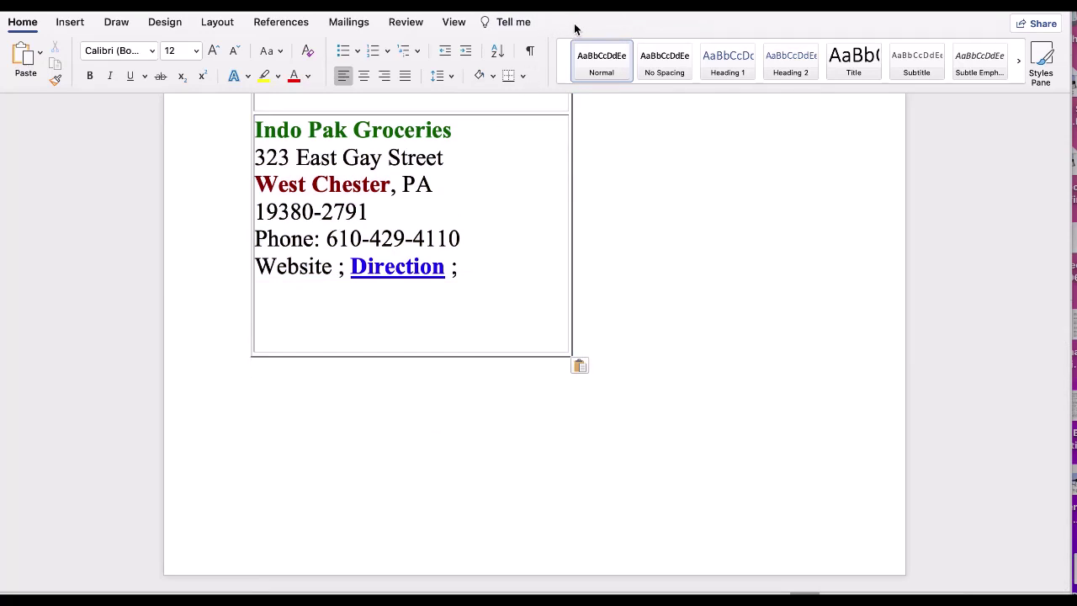
{"action": "scroll", "coordinate": [620, 351], "scroll_direction": "up", "scroll_amount": 15}
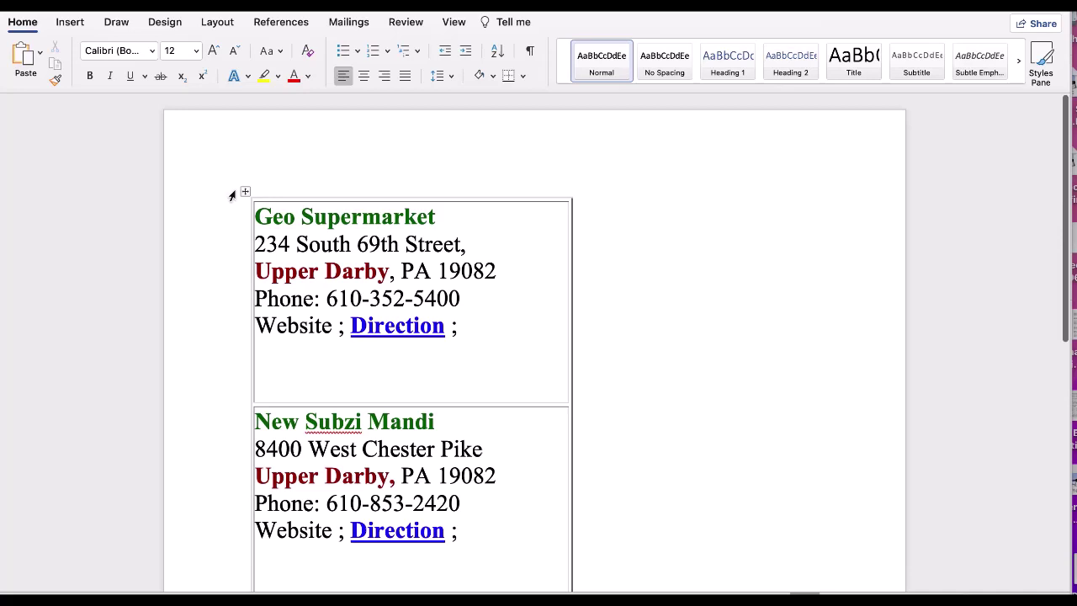
- Convert the entire grocery store table to text separated by paragraph marks, including nested tables
{"action": "left_click", "coordinate": [243, 191]}
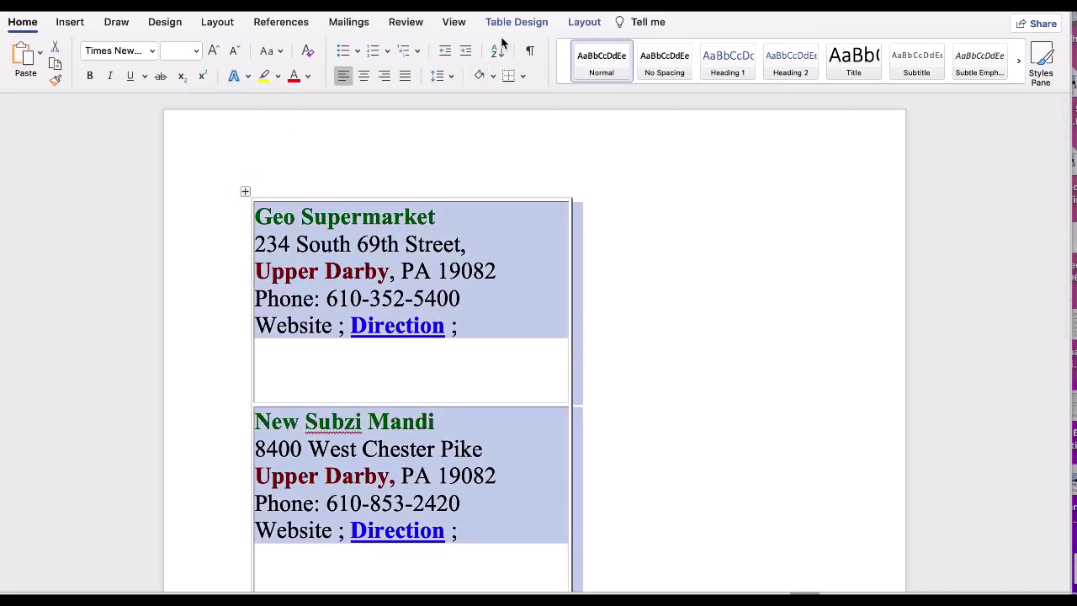
{"action": "left_click", "coordinate": [585, 23]}
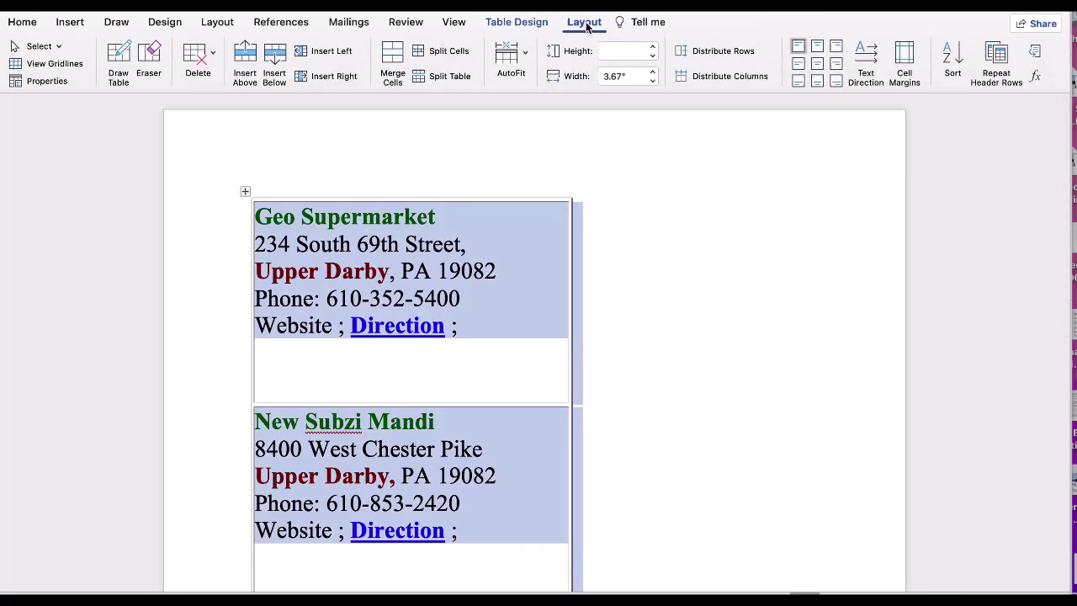
{"action": "left_click", "coordinate": [1035, 53]}
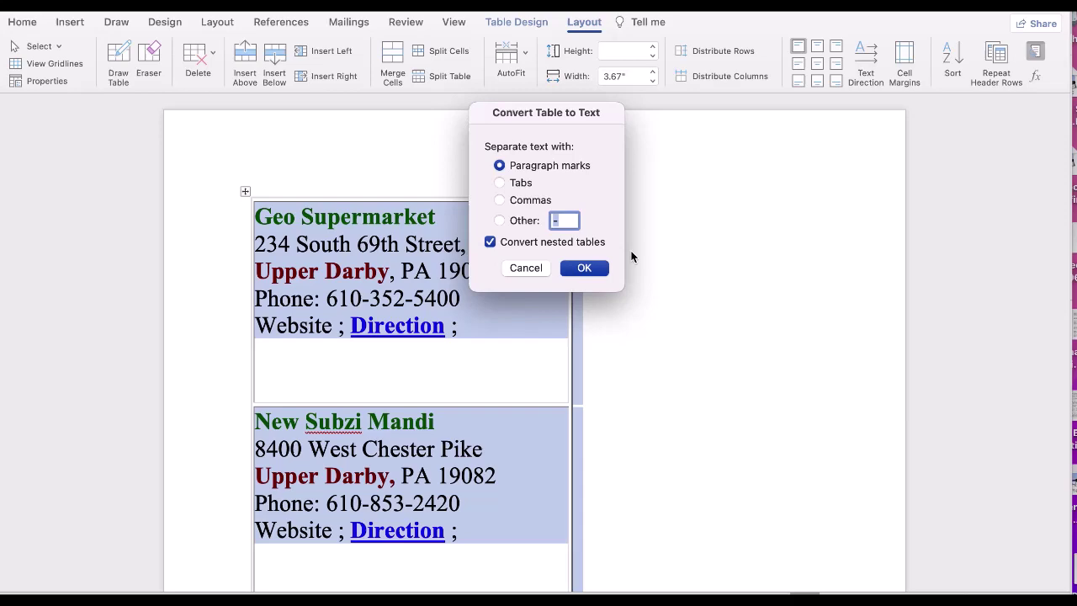
{"action": "left_click", "coordinate": [590, 270]}
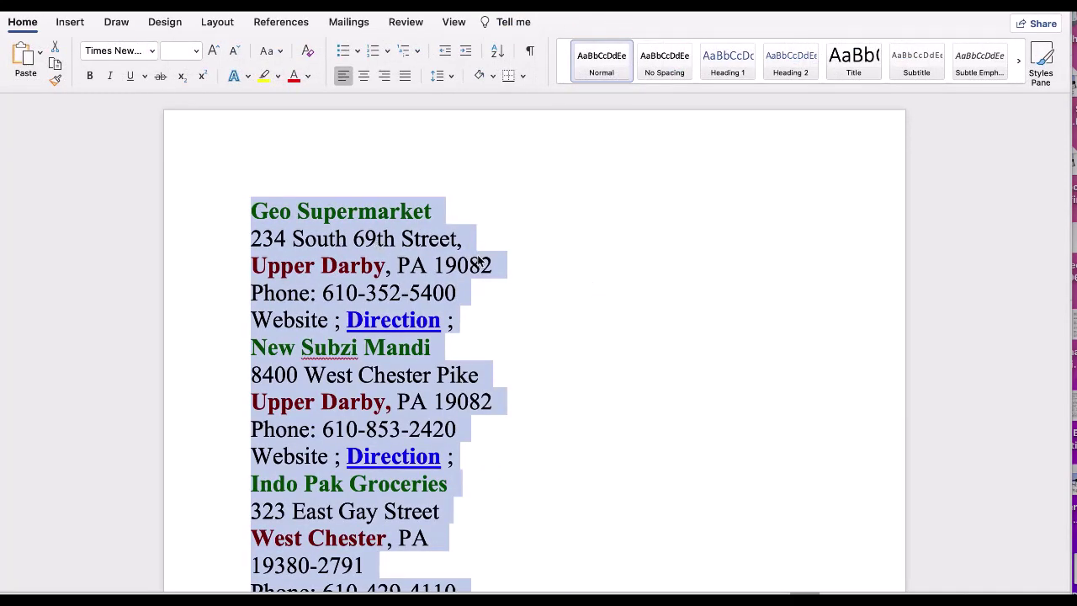
{"action": "left_click", "coordinate": [399, 264]}
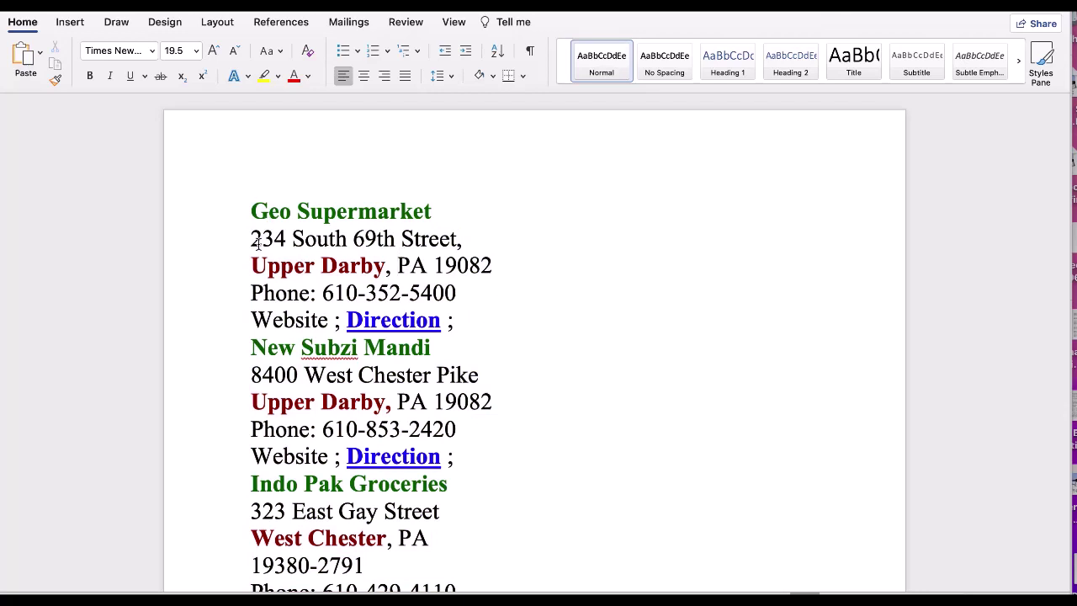
- Remove the paragraph break between the Geo Supermarket name and its street address, and put it back
{"action": "left_click", "coordinate": [251, 238]}
{"action": "key", "text": "BackSpace"}
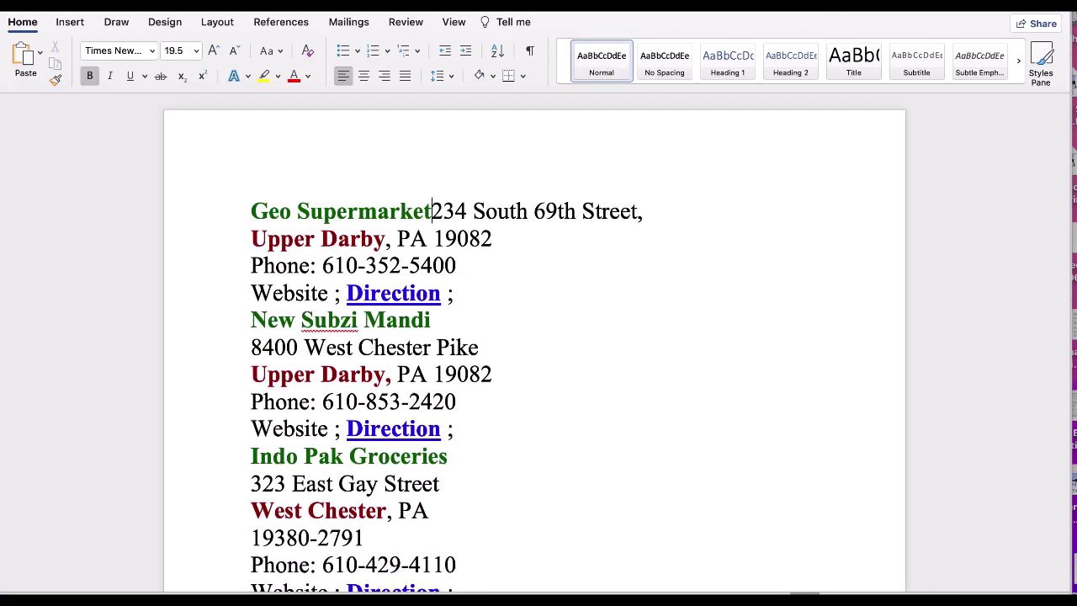
{"action": "key", "text": "Return"}
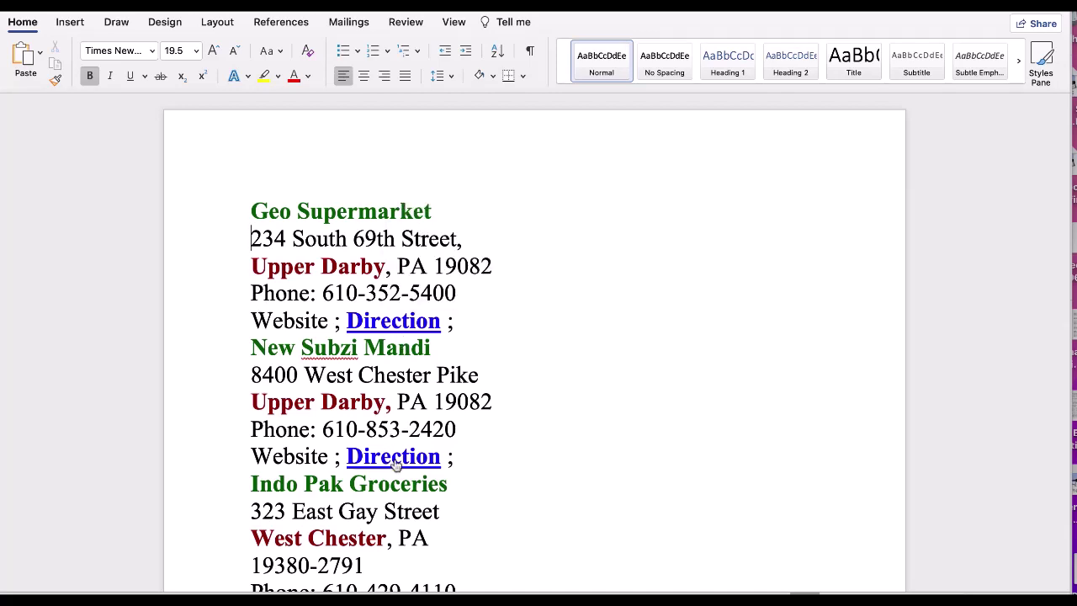
- Delete all the converted grocery store text, from Geo Supermarket through the last Indo Pak Groceries line
{"action": "scroll", "coordinate": [508, 480], "scroll_direction": "down", "scroll_amount": 4}
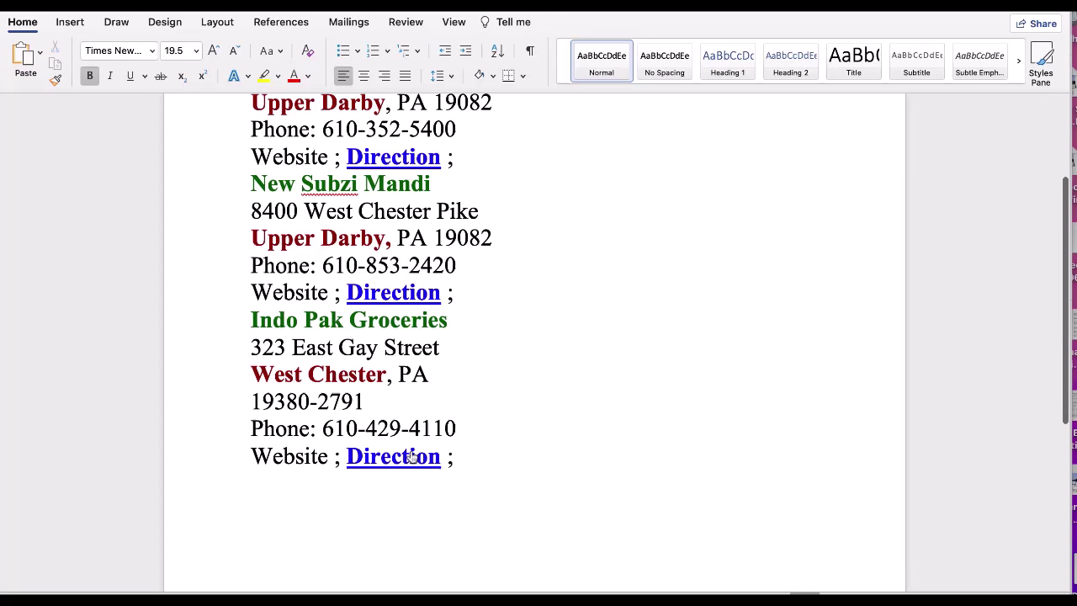
{"action": "scroll", "coordinate": [467, 387], "scroll_direction": "up", "scroll_amount": 3}
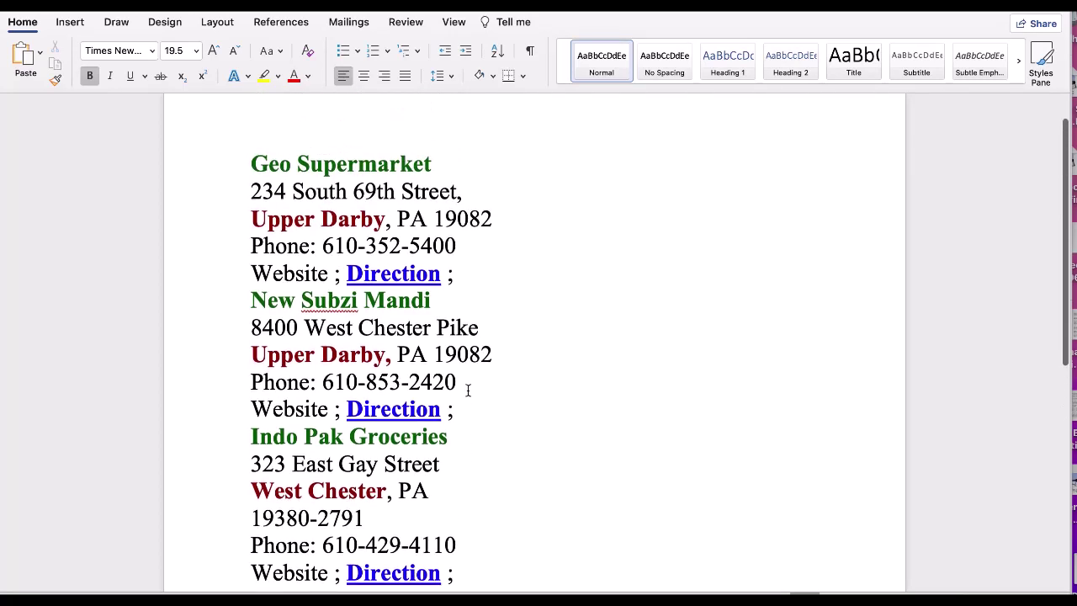
{"action": "left_click", "coordinate": [252, 164]}
{"action": "scroll", "coordinate": [442, 278], "scroll_direction": "down", "scroll_amount": 5}
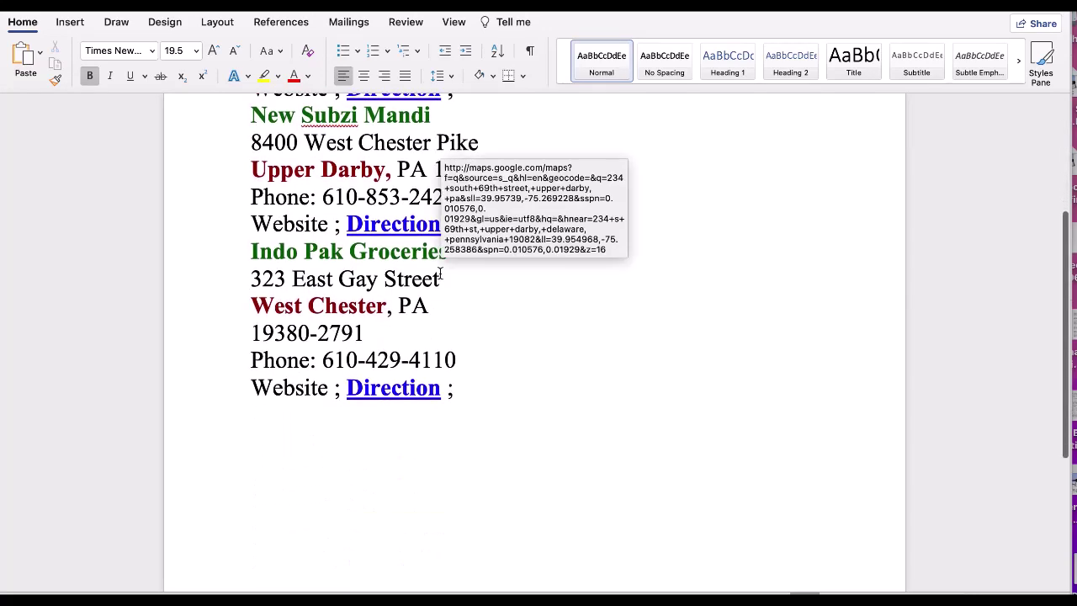
{"action": "left_click", "coordinate": [468, 351], "text": "shift"}
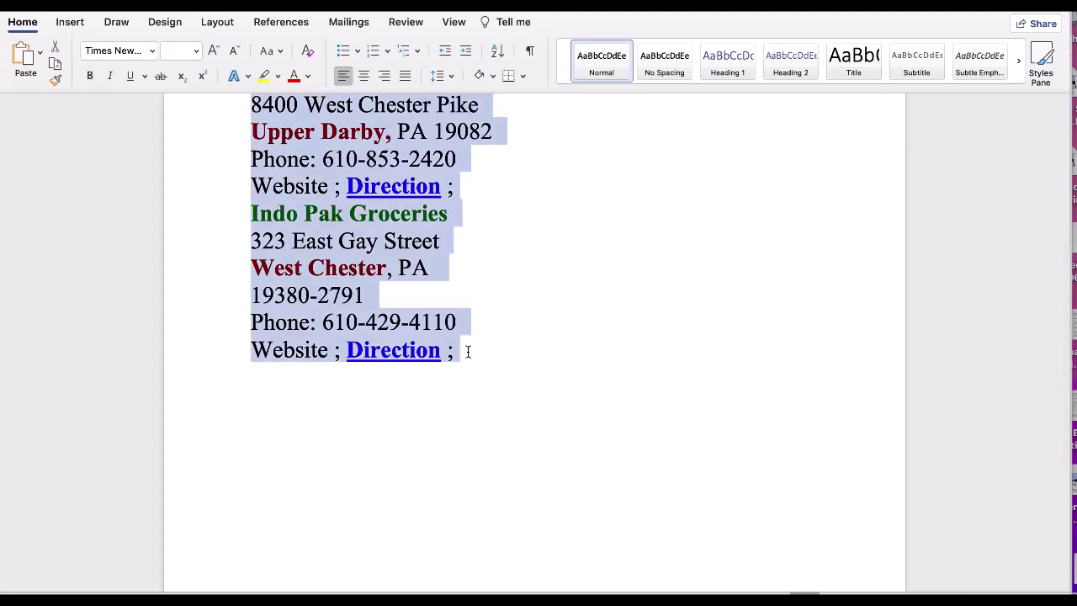
{"action": "key", "text": "BackSpace"}
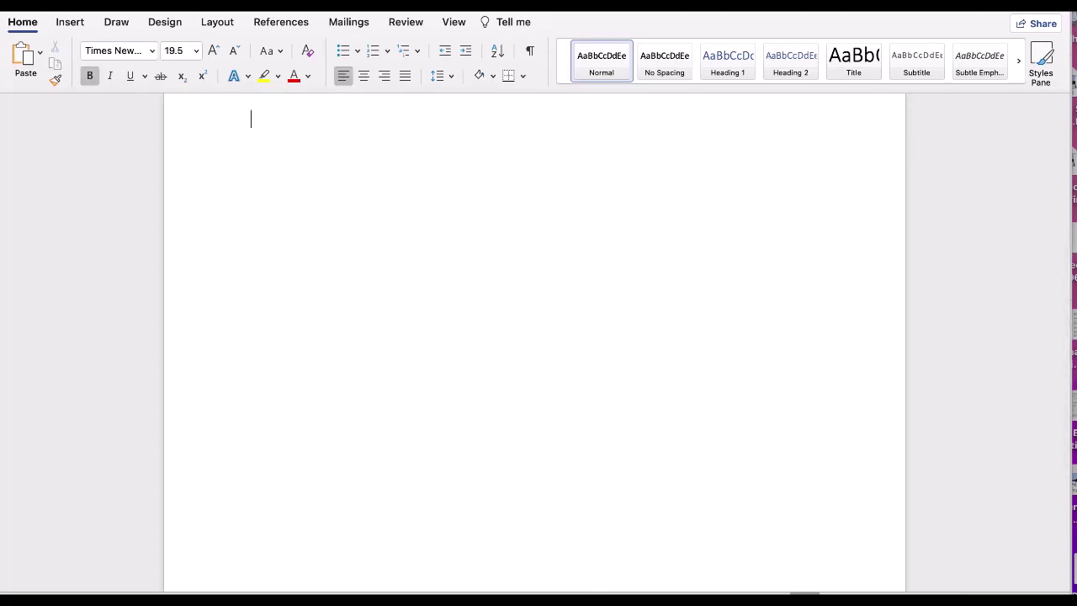
- Copy the numbers in cells A1:C3 from the Excel worksheet and paste them into the empty Word document
{"action": "left_click", "coordinate": [803, 599]}
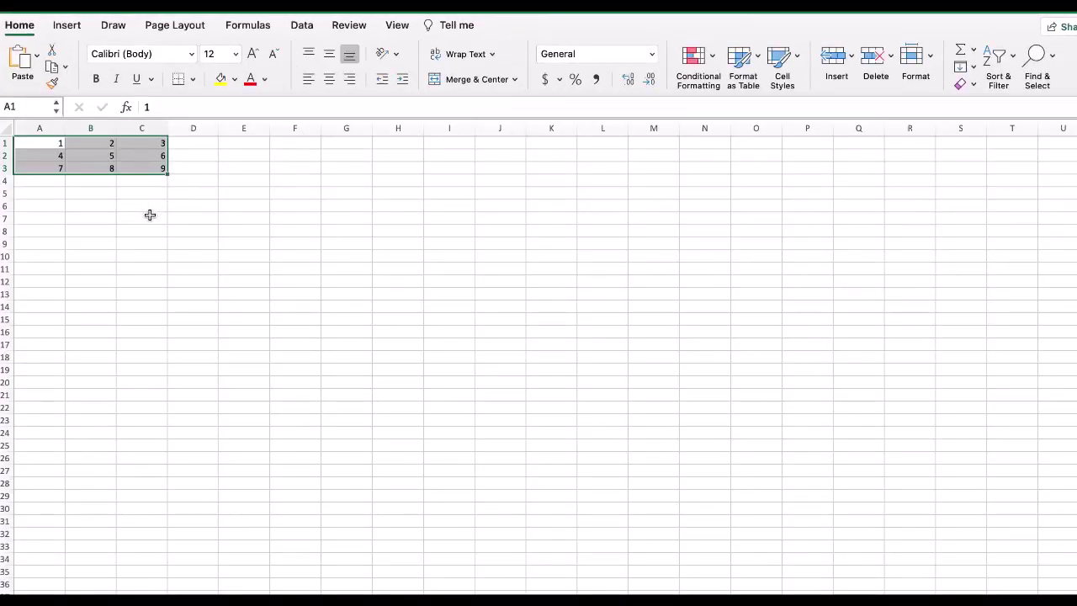
{"action": "key", "text": "super+c"}
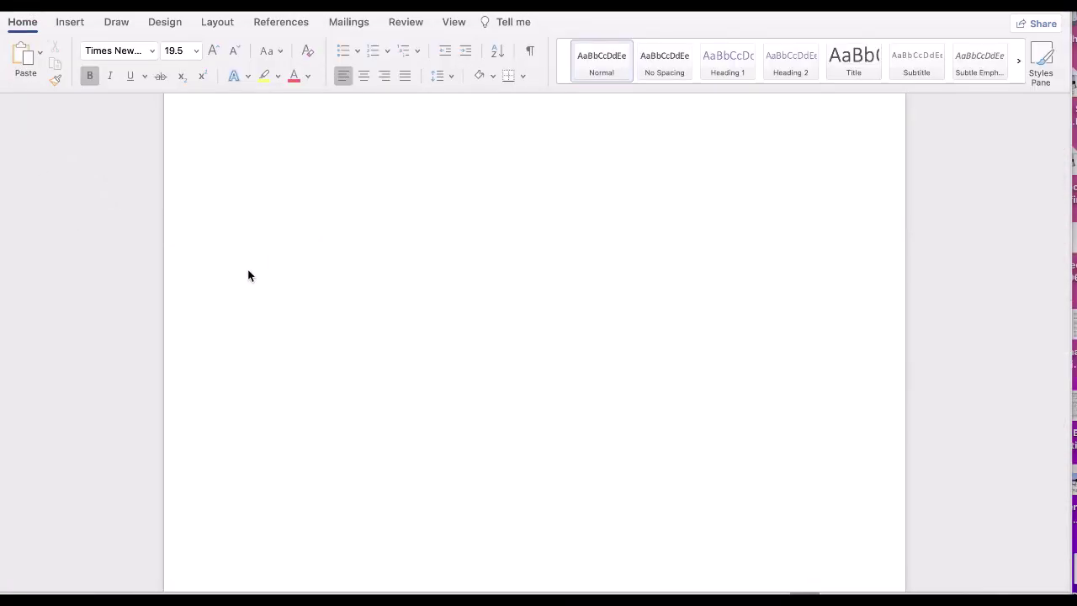
{"action": "key", "text": "super+v"}
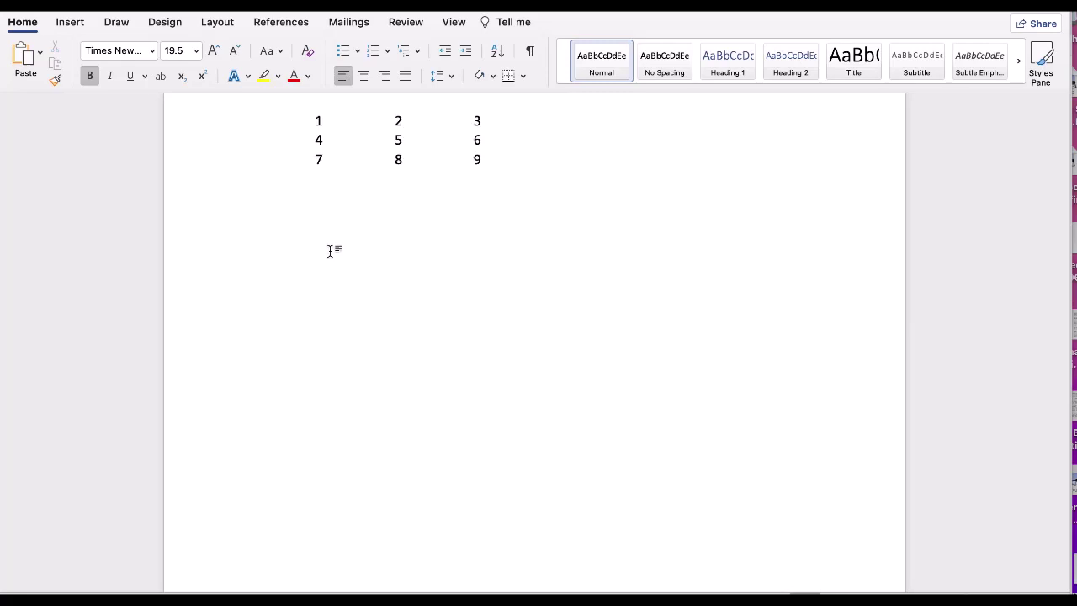
{"action": "scroll", "coordinate": [386, 266], "scroll_direction": "up", "scroll_amount": 2}
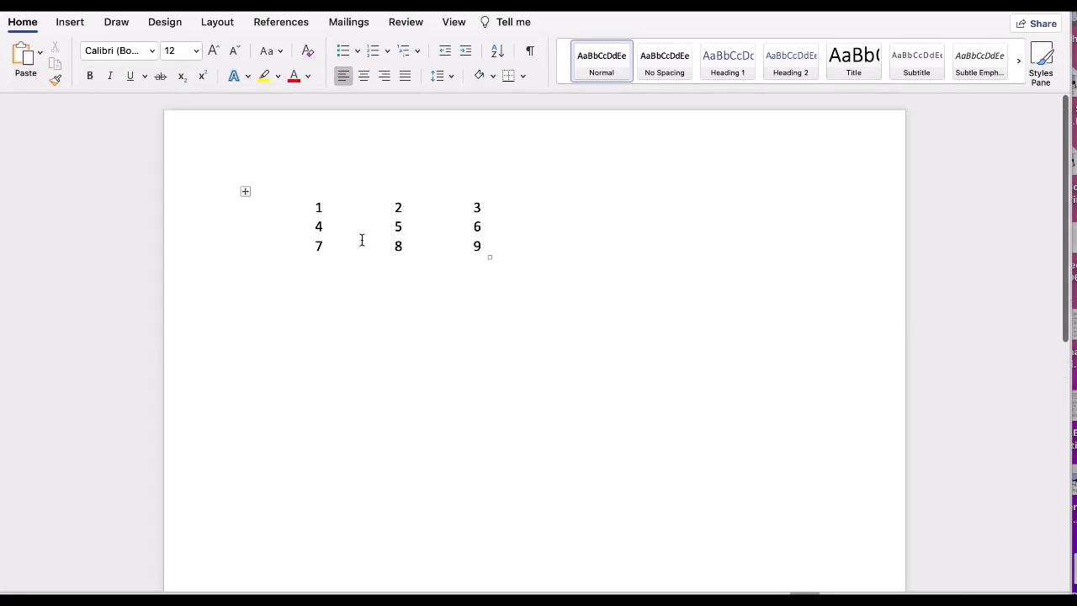
- Convert the whole pasted three-by-three number table to text separated by tabs
{"action": "left_click", "coordinate": [245, 191]}
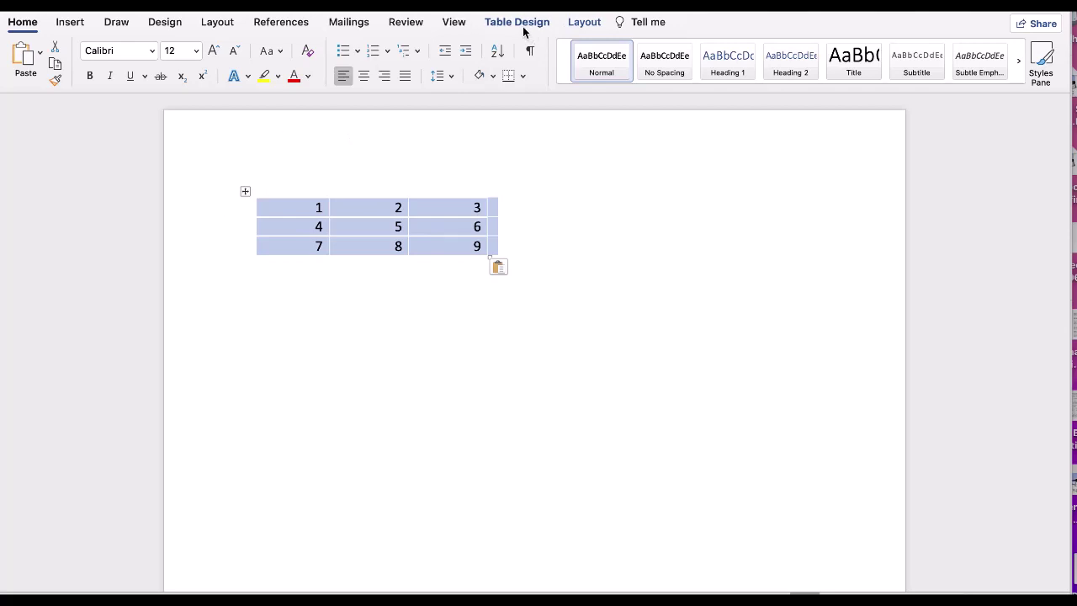
{"action": "left_click", "coordinate": [583, 23]}
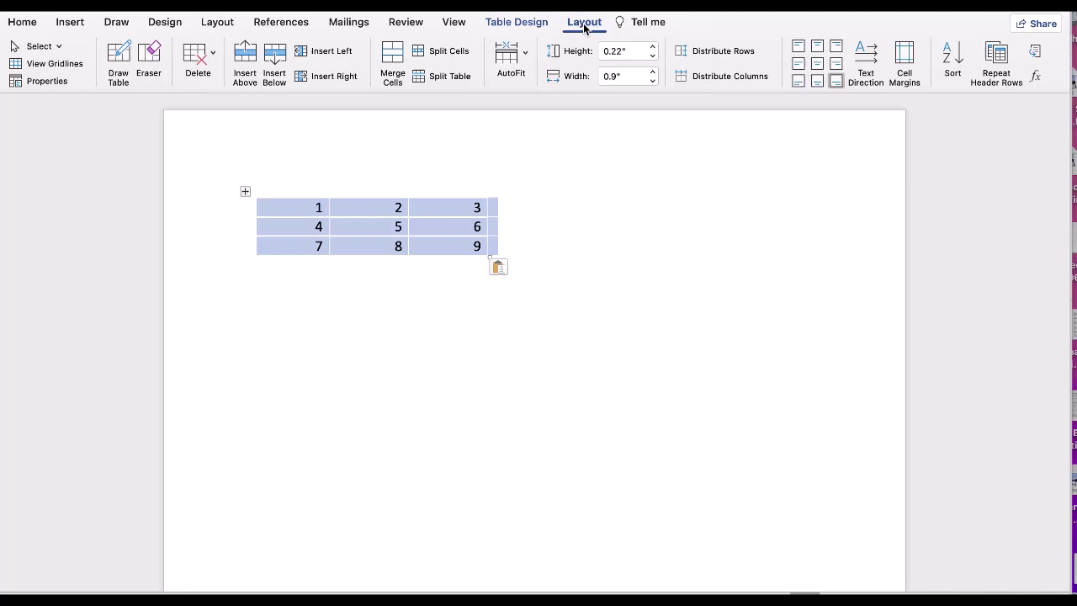
{"action": "left_click", "coordinate": [1035, 56]}
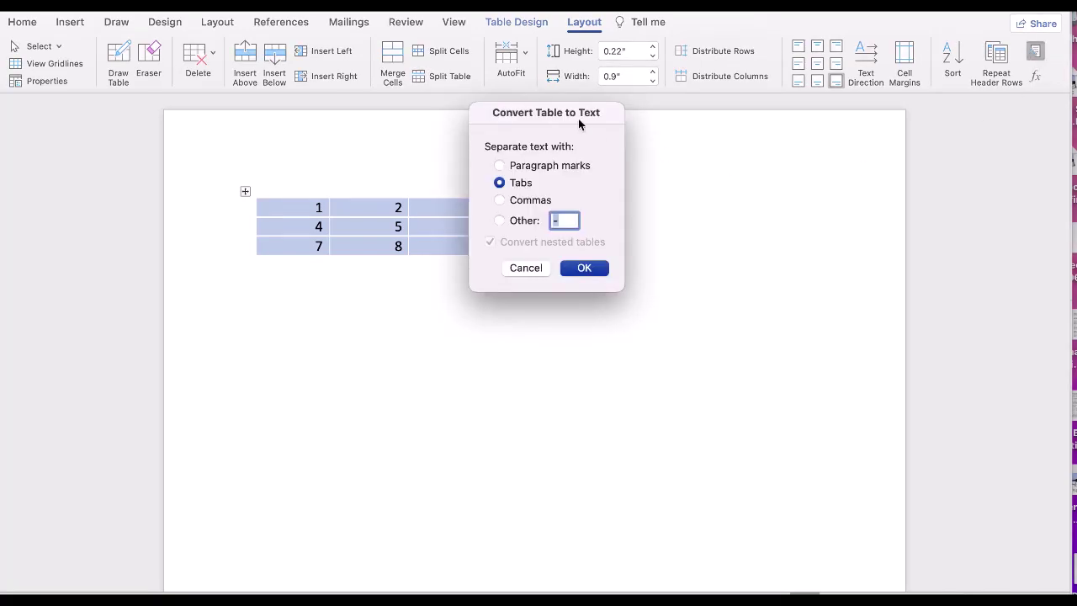
{"action": "left_click", "coordinate": [591, 271]}
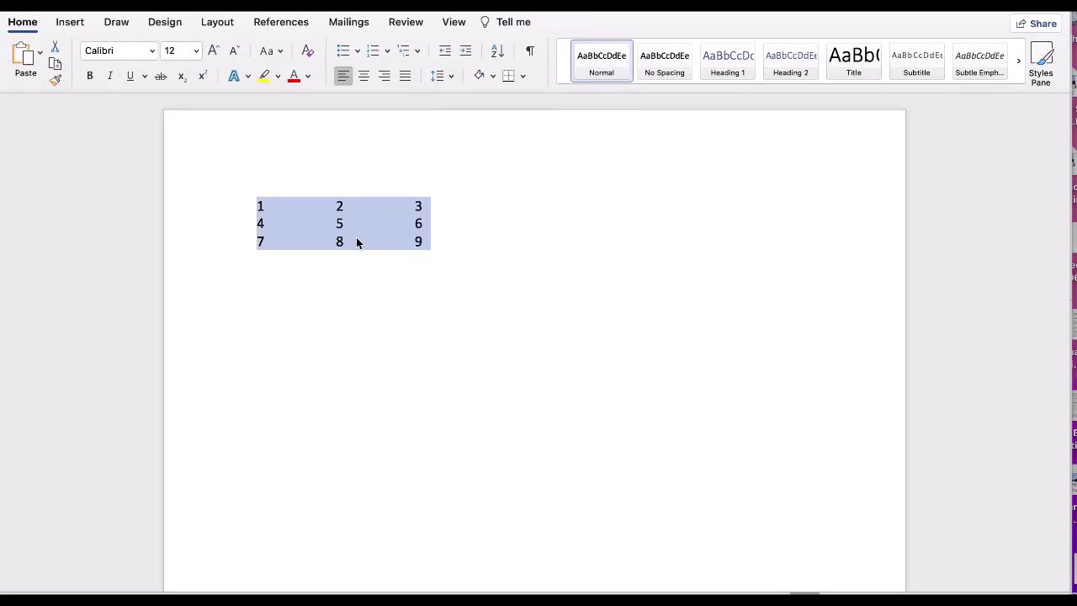
{"action": "left_click", "coordinate": [351, 304]}
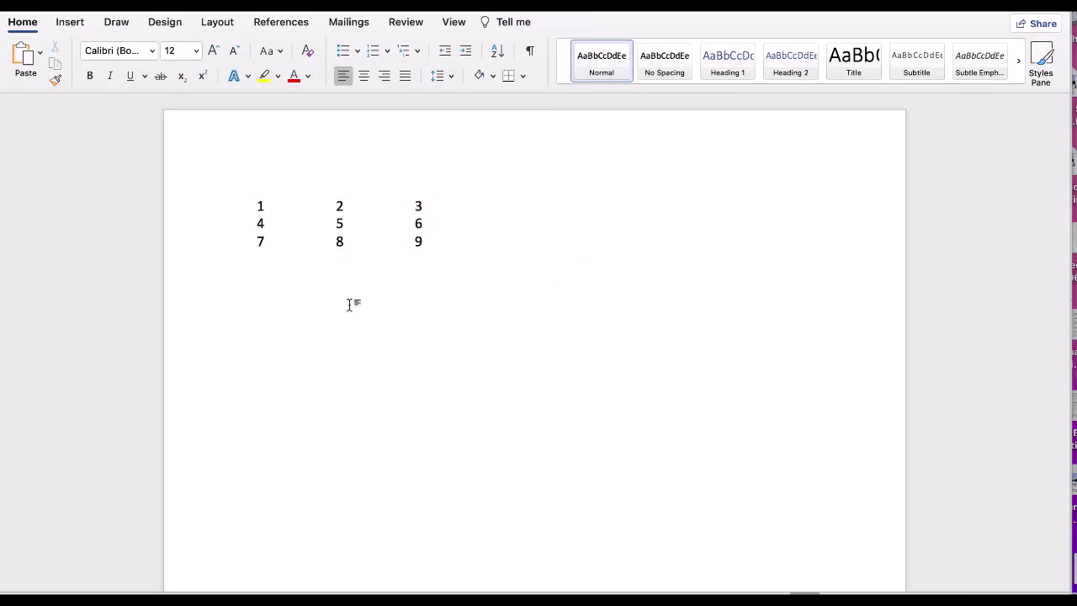
- Remove the tab before the 2 in the first line of numbers and insert it again
{"action": "left_click", "coordinate": [337, 206]}
{"action": "key", "text": "BackSpace"}
{"action": "key", "text": "Tab"}
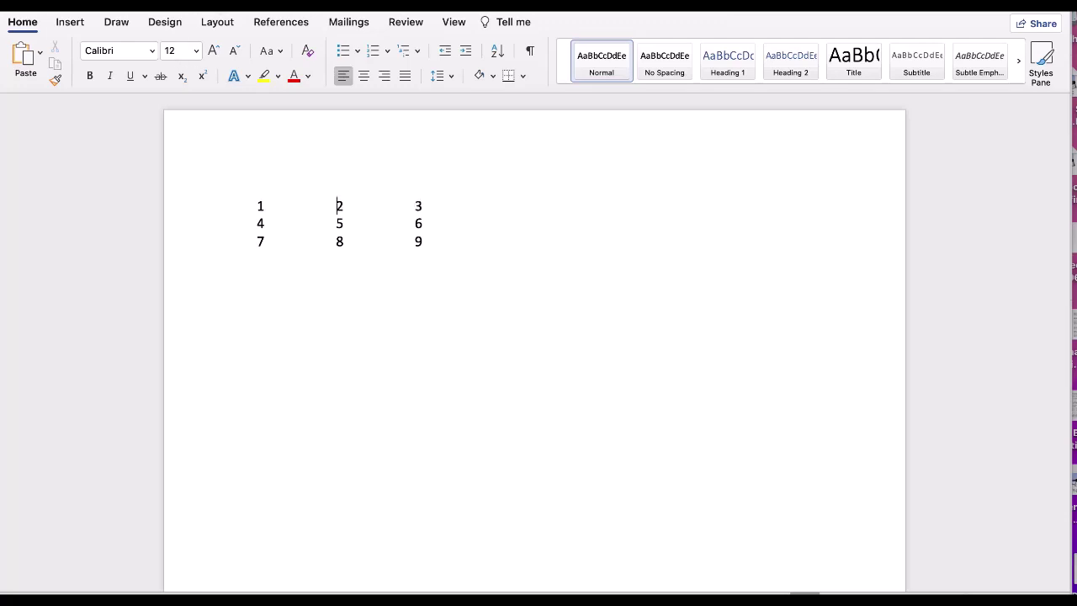